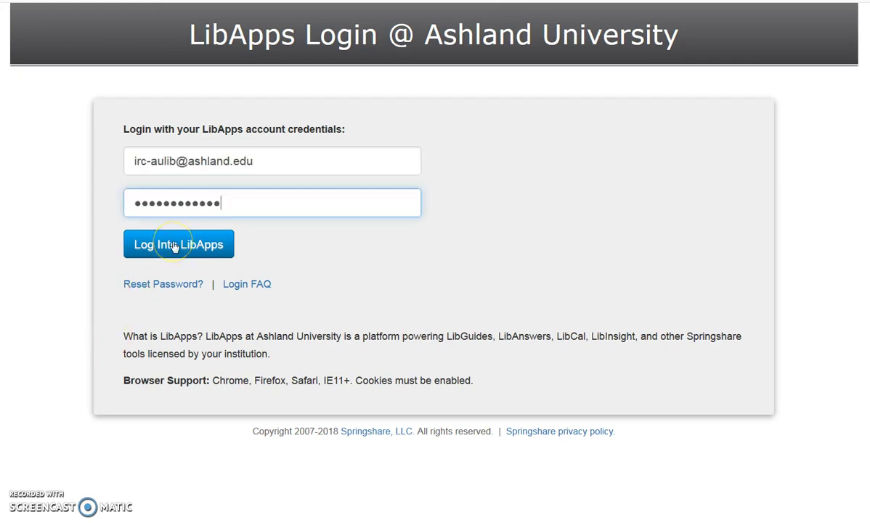
Step: Log into LibApps to reach the Home dashboard that lists the AU Library FAQs site
click(172, 245)
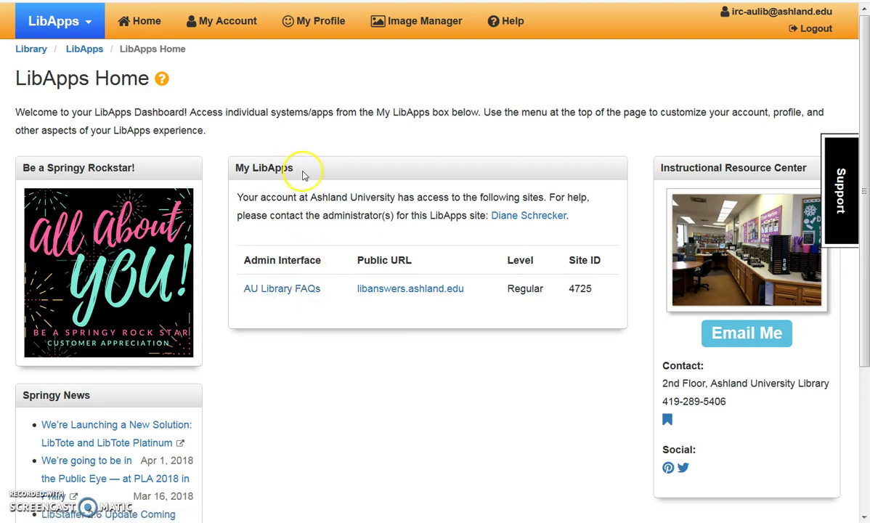
Step: Open the AU Library FAQs admin dashboard, dismiss the 2018 promotional banner, and go to Ref. Analytics
click(291, 291)
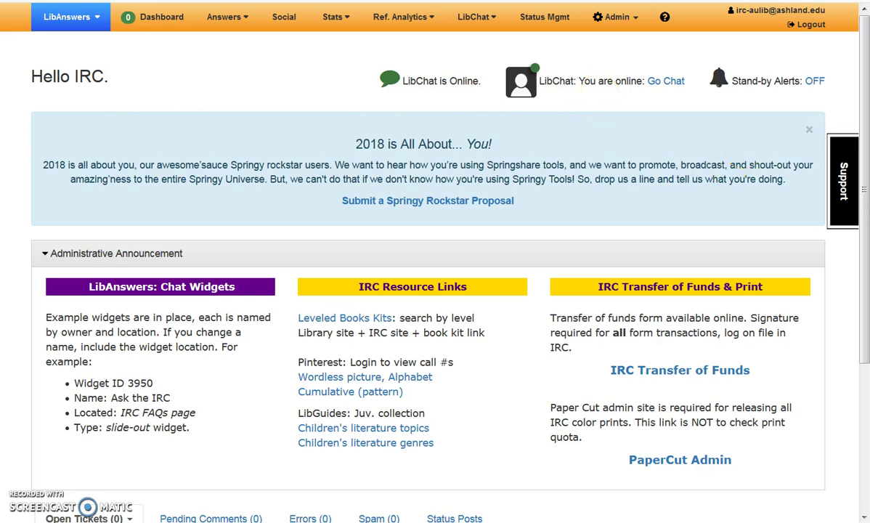
click(810, 132)
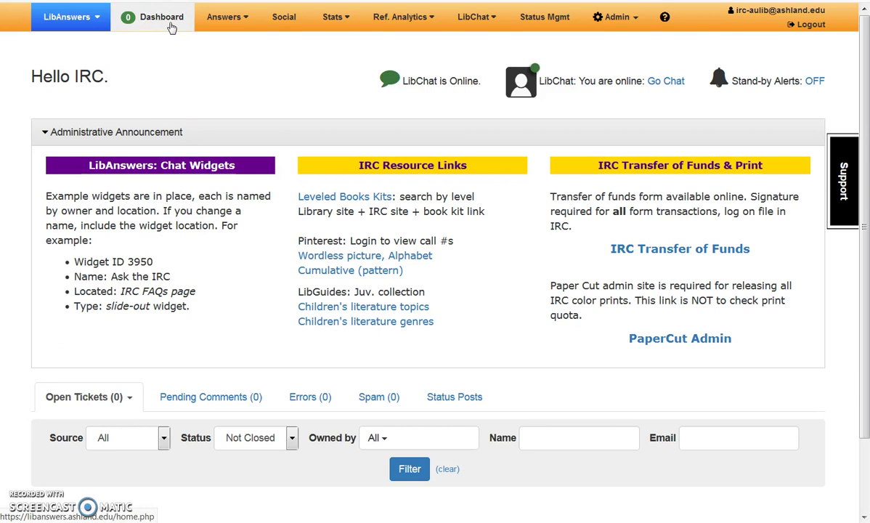
click(203, 74)
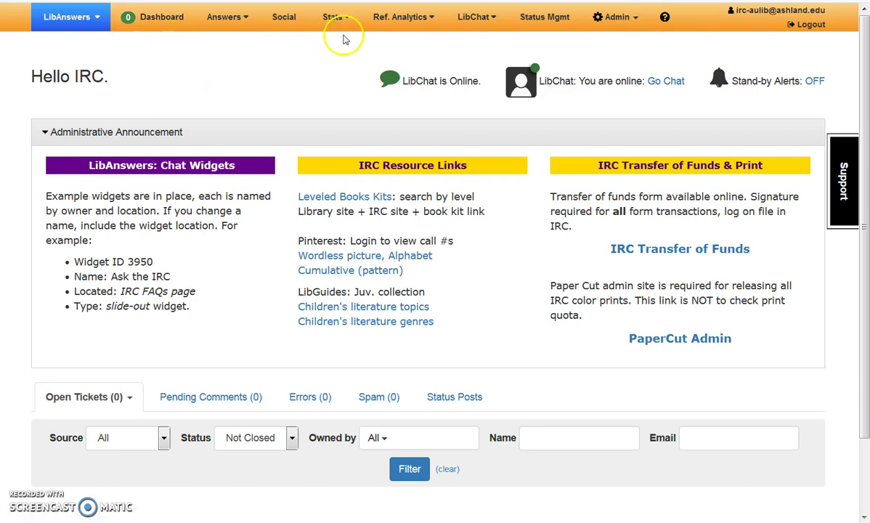
Step: Start a new transaction via Ref. Analytics > Add Transaction, keeping a free-text question rather than pre-defined choices
click(400, 20)
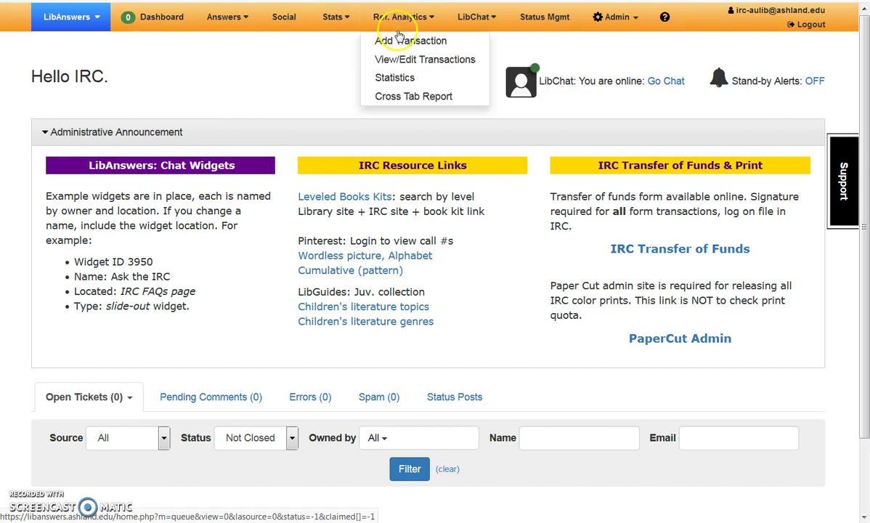
click(395, 40)
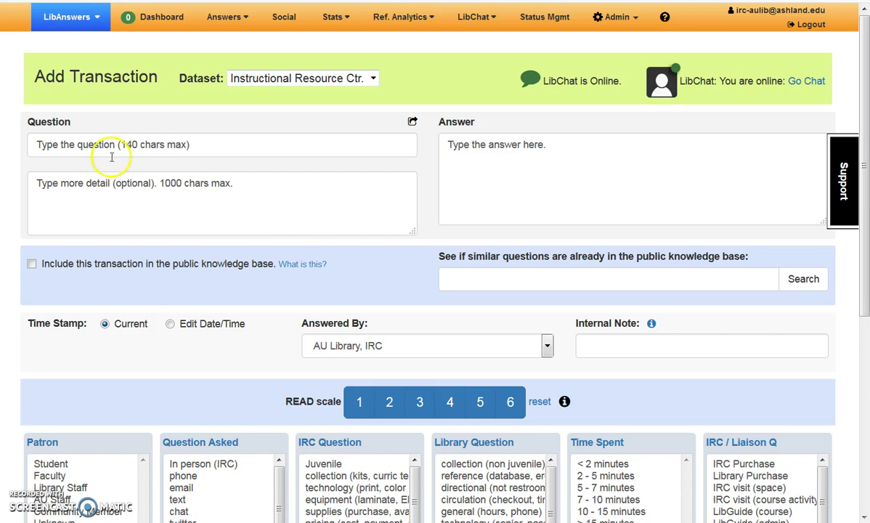
click(413, 125)
click(409, 147)
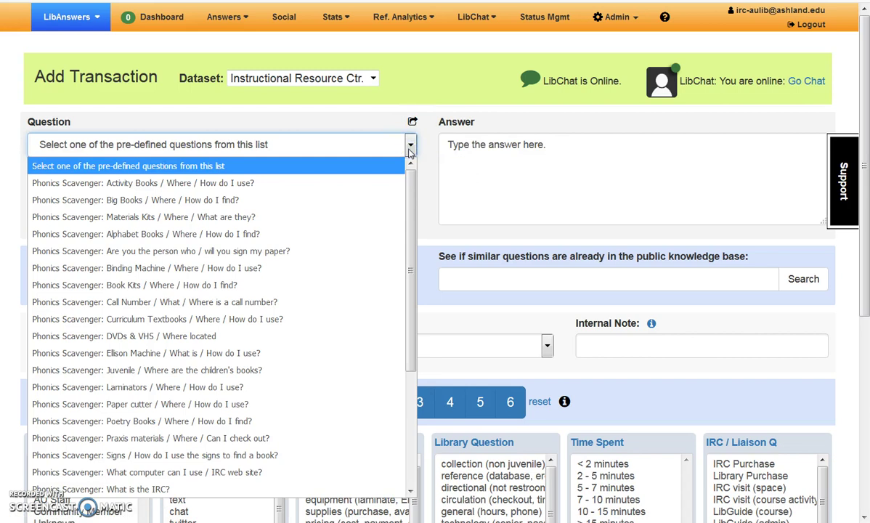
click(409, 147)
click(413, 122)
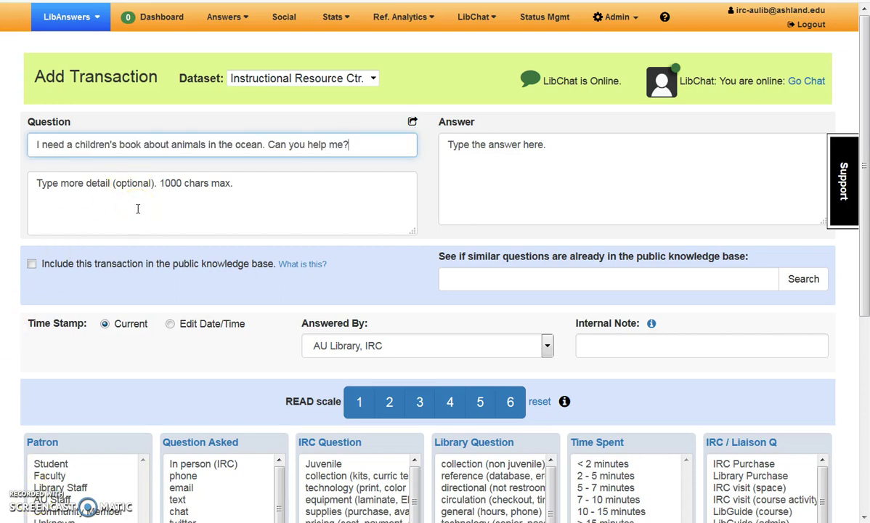
Step: Add the detail 'it needs to be for preschoolers' and paste the juvenile ocean-animal catalog-search answer
click(137, 208)
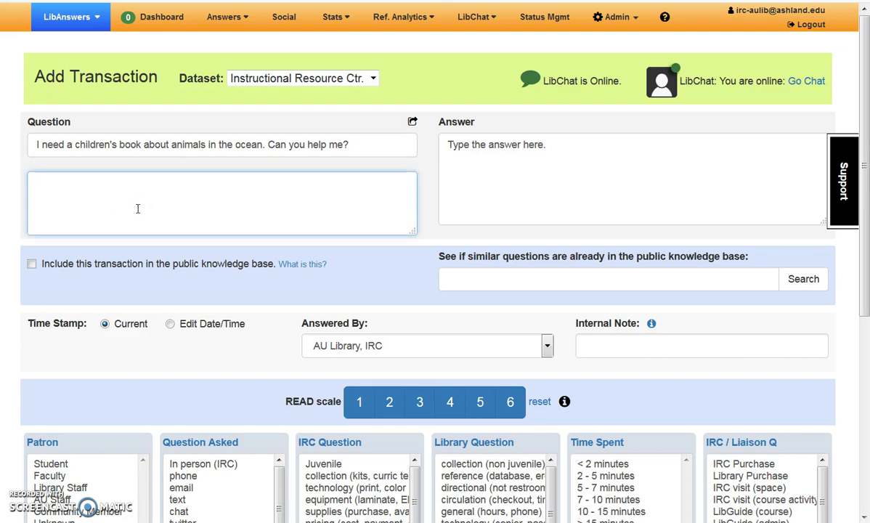
text(it needs to be for preschoolers)
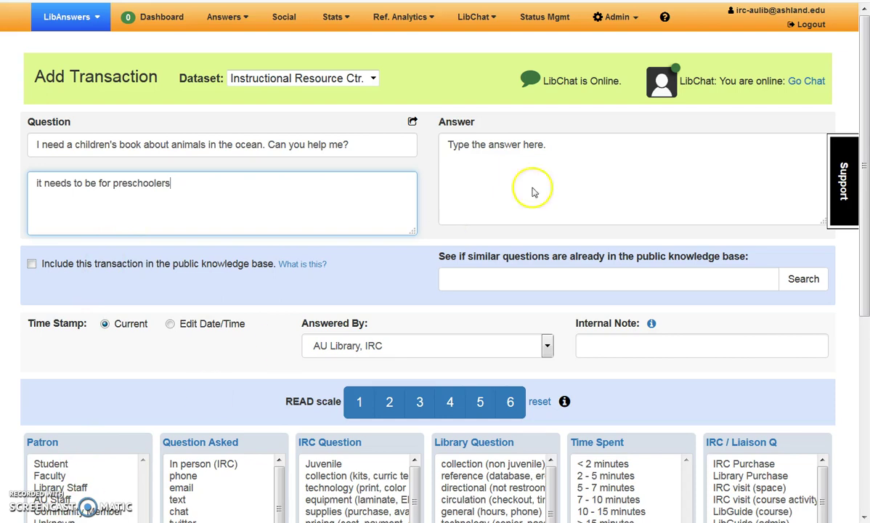
click(587, 153)
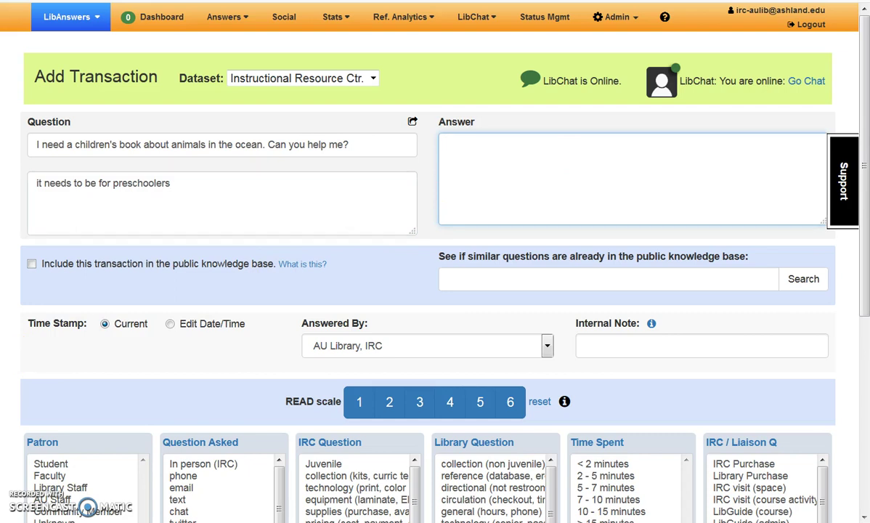
text(Yes, I can help.  verified if fiction vs non-fiction title needed (either). catalog search for ocean animals. limited to juvenile. located options and helped user find titles in the stacks.)
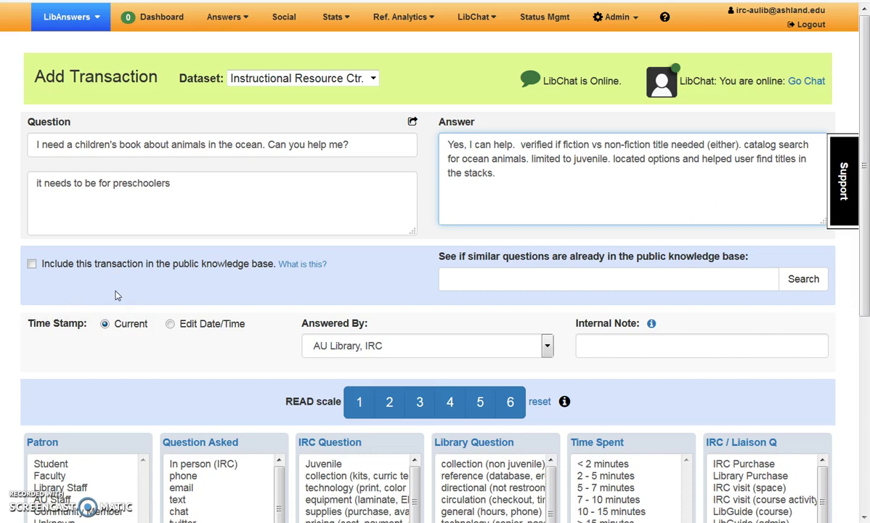
click(469, 278)
click(65, 304)
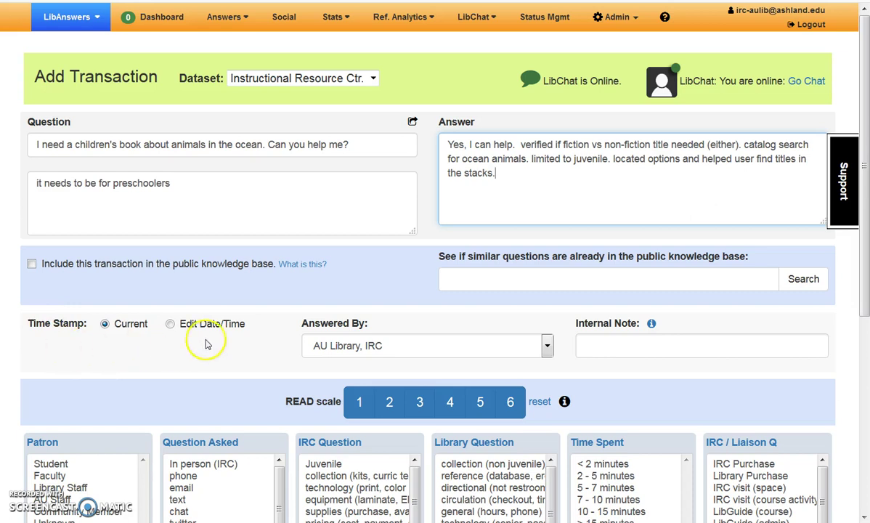
Step: Keep the current time stamp and enter the staff member's name as the internal note
click(222, 325)
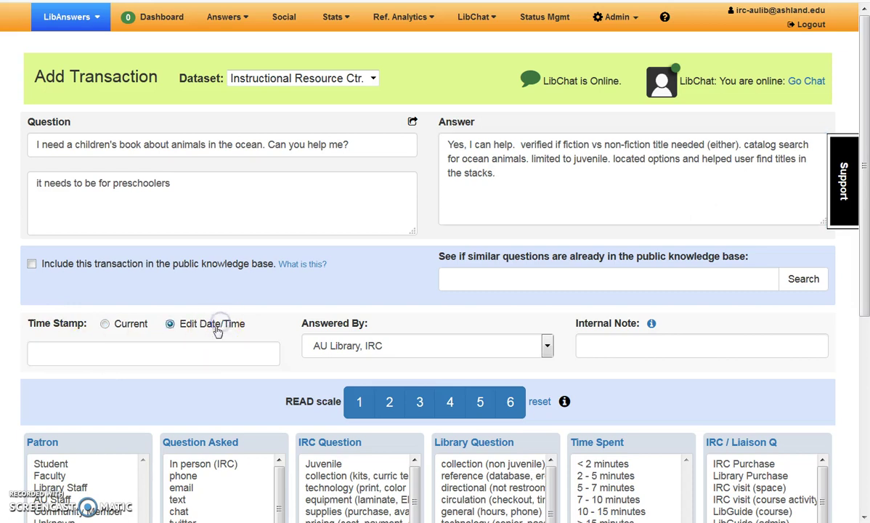
click(211, 347)
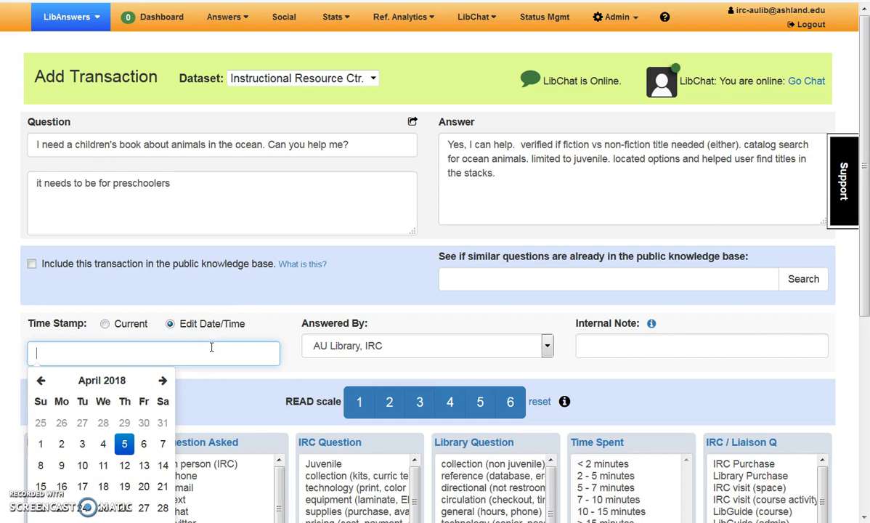
click(134, 326)
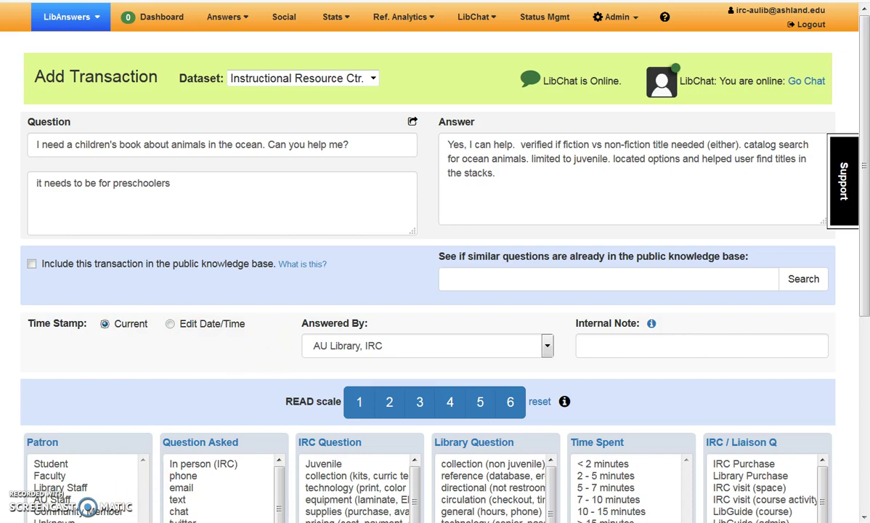
click(610, 344)
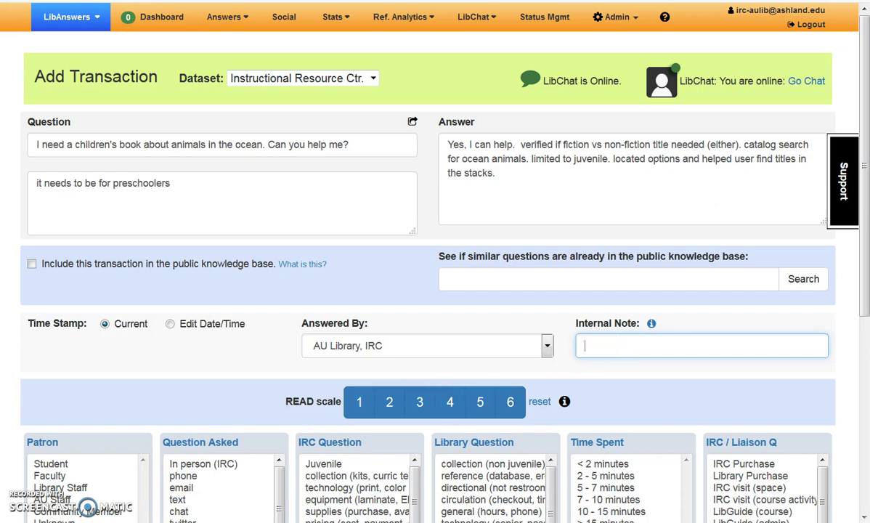
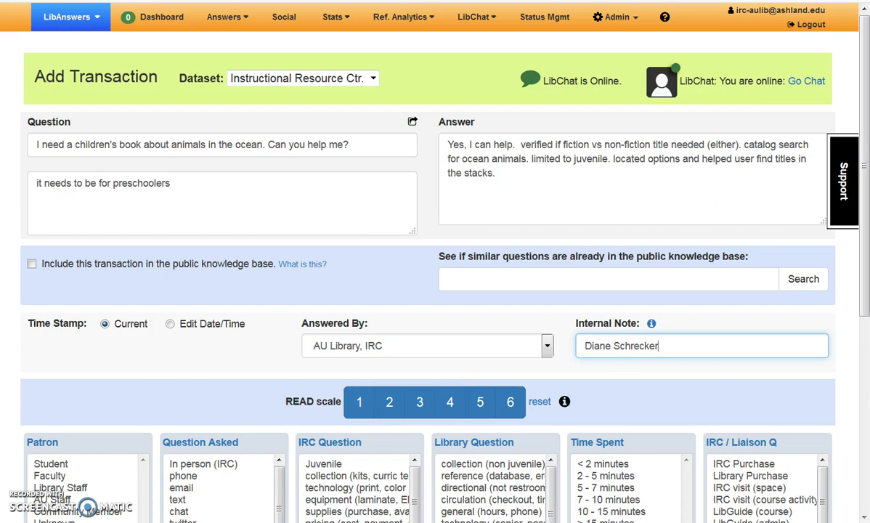
drag(864, 260, 855, 418)
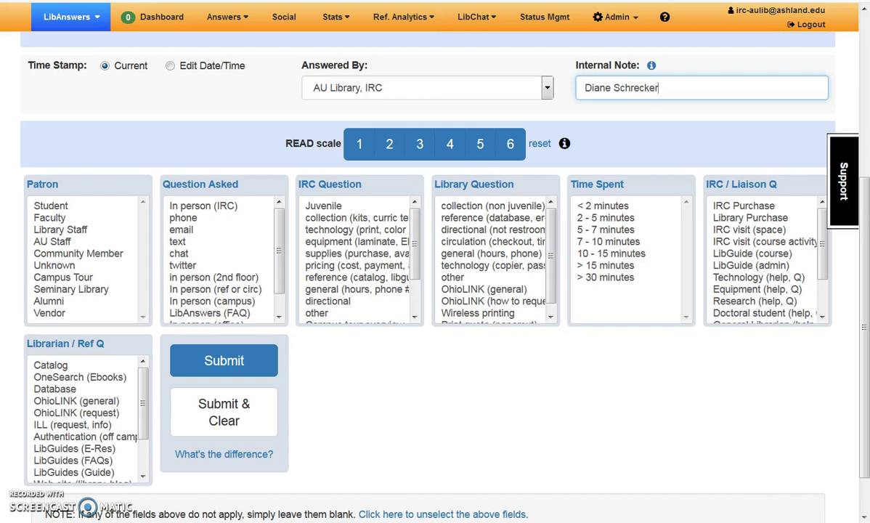
key(alt+Tab)
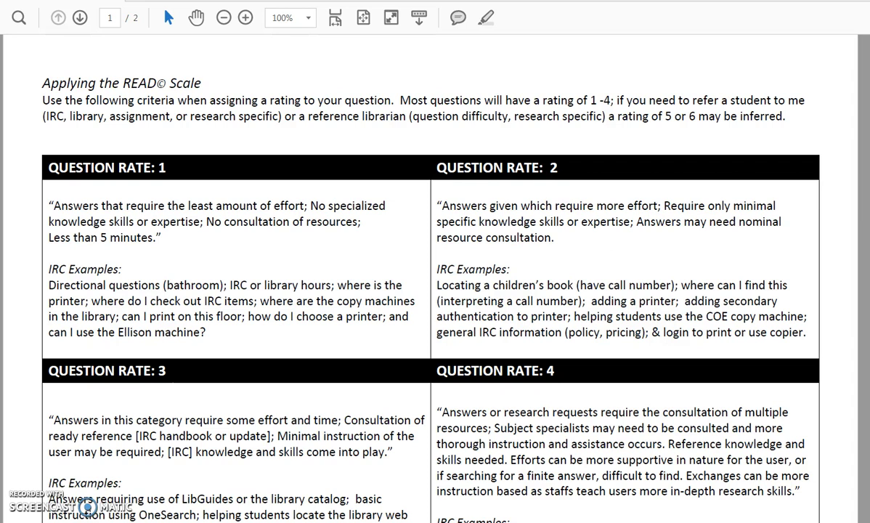
key(alt+Tab)
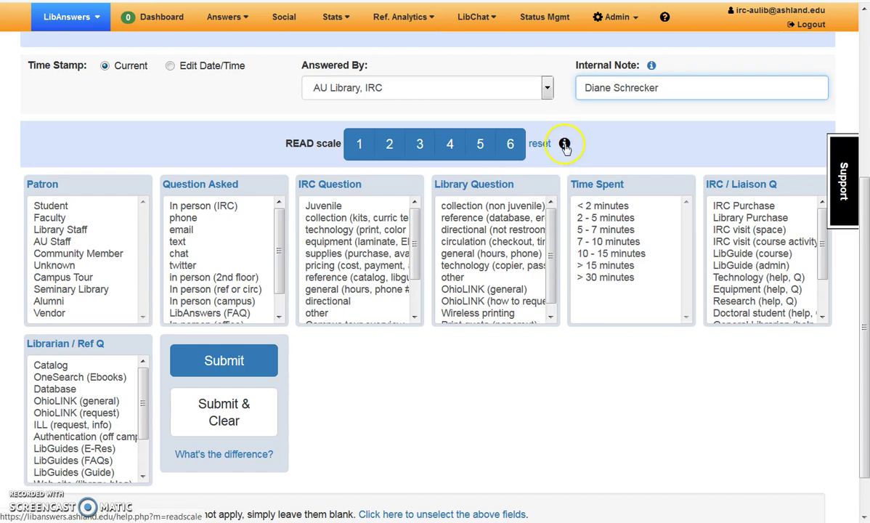
click(565, 145)
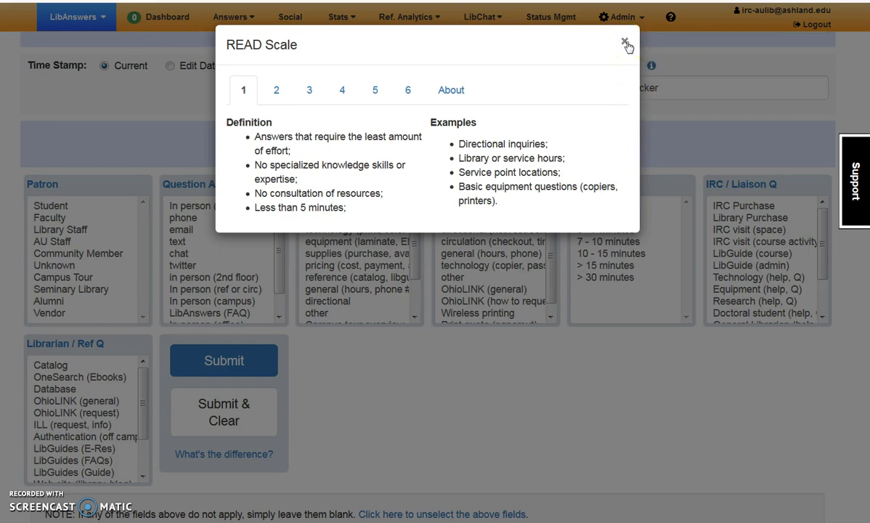
click(626, 44)
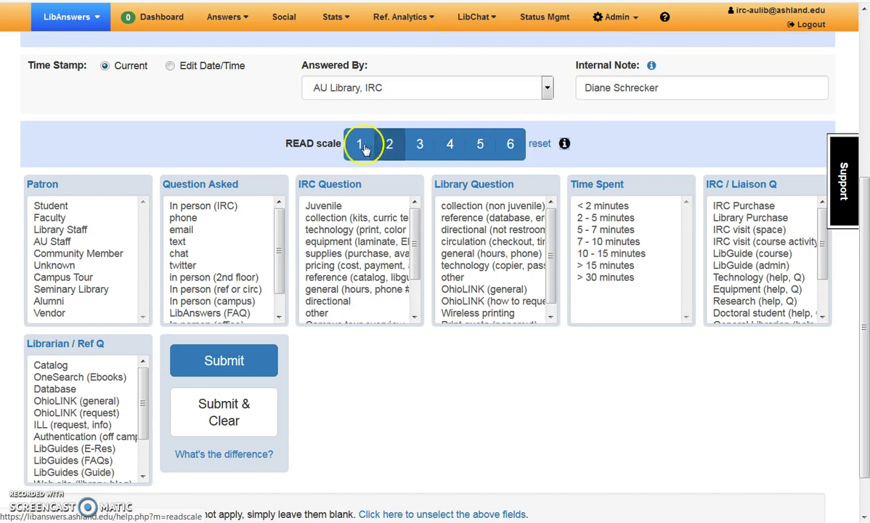
click(540, 144)
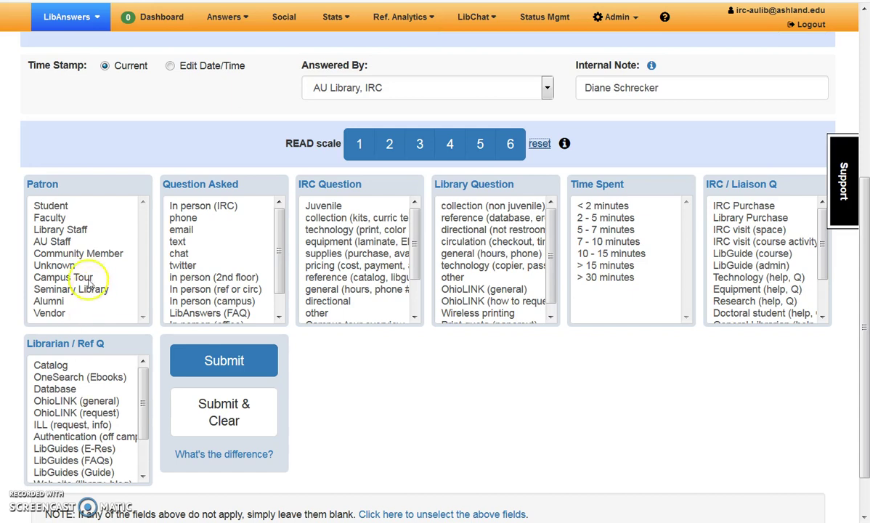
Step: Pick Student patron, In person (IRC), Juvenile, 5 - 7 minutes, and READ scale 3
click(57, 206)
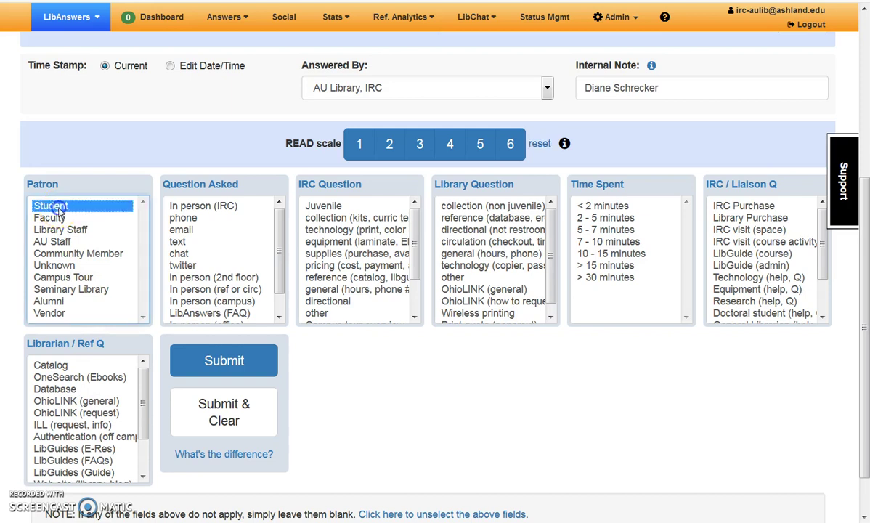
click(214, 207)
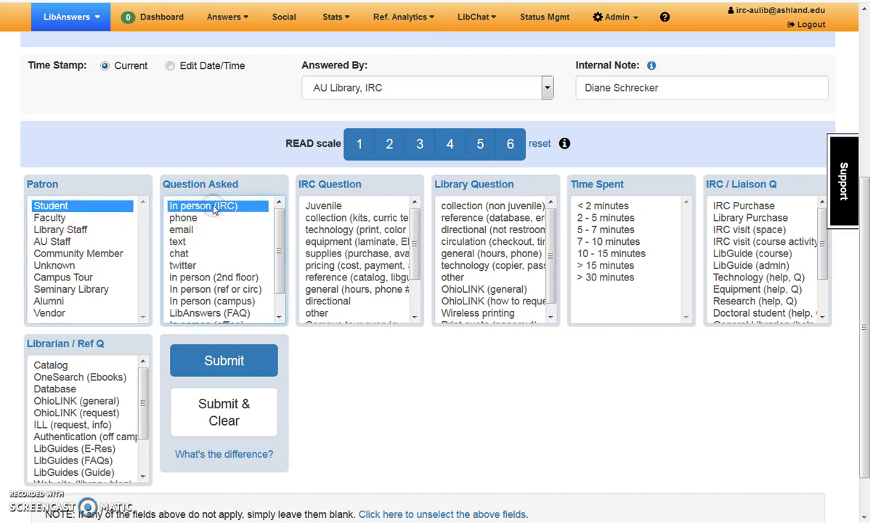
click(330, 207)
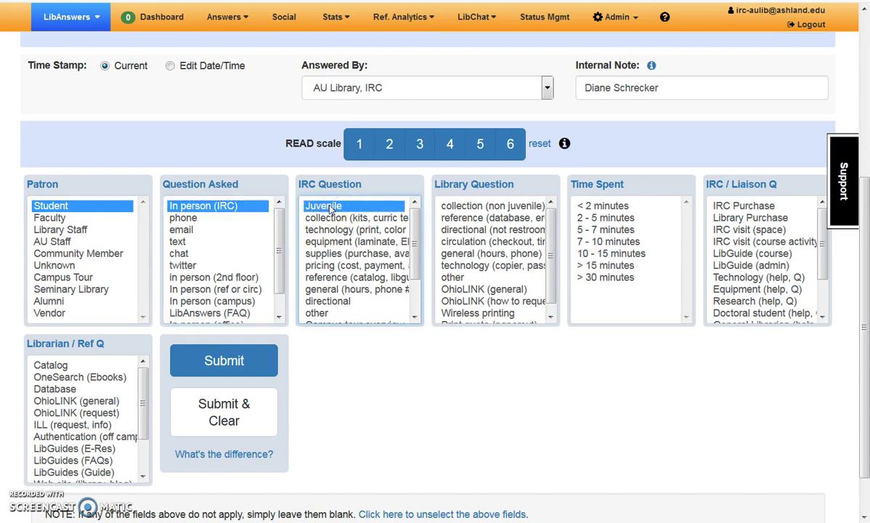
click(616, 231)
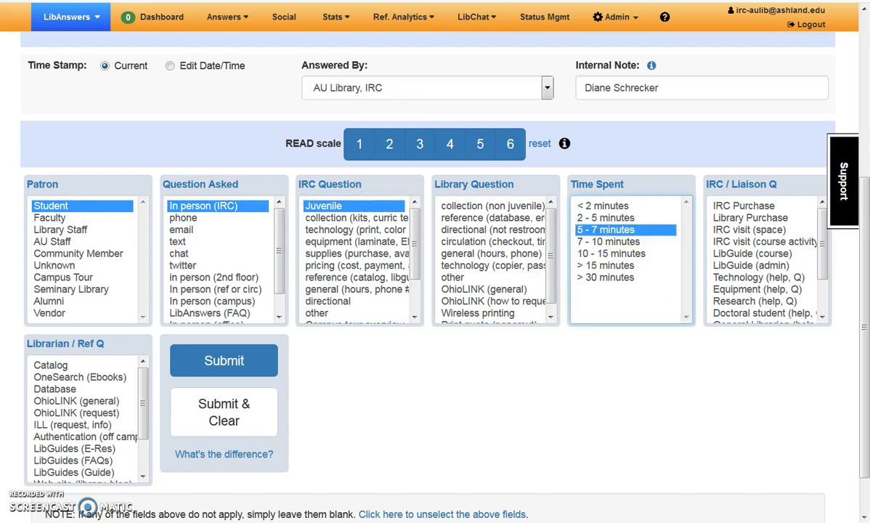
click(428, 152)
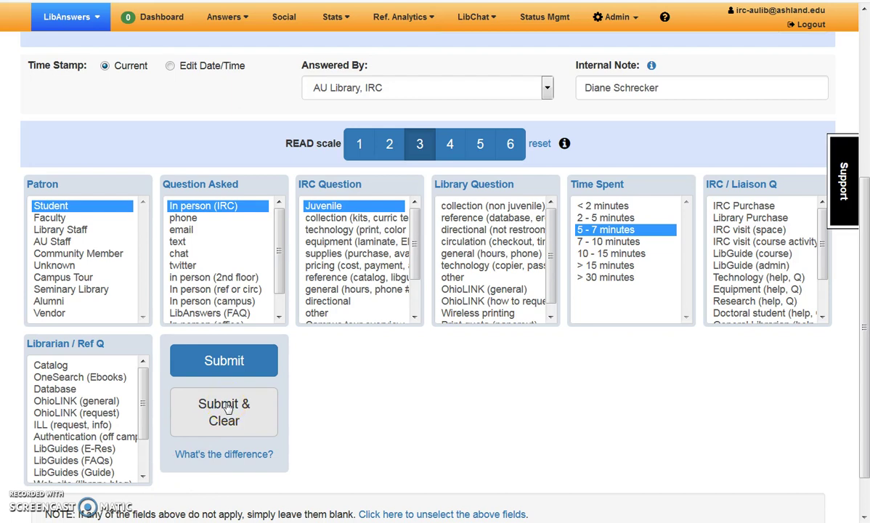
Step: Submit the transaction with Submit & Clear so the form resets for the next entry
click(334, 406)
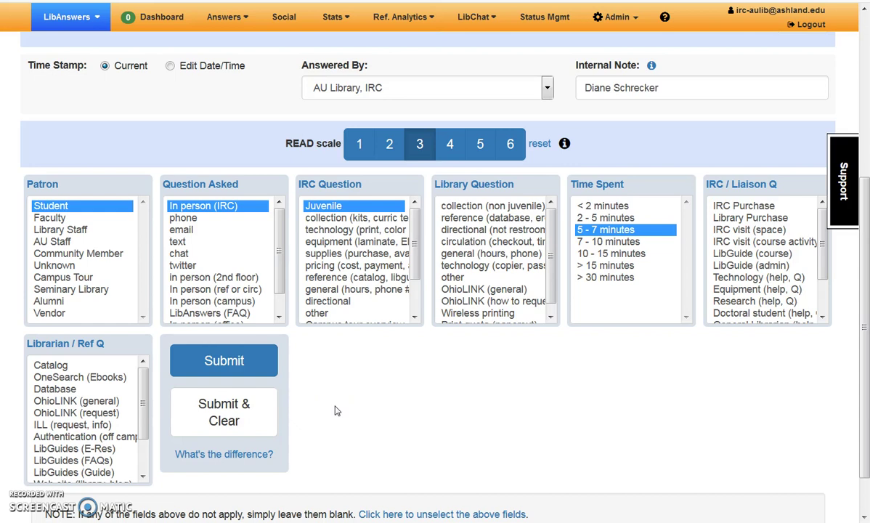
click(266, 370)
click(239, 427)
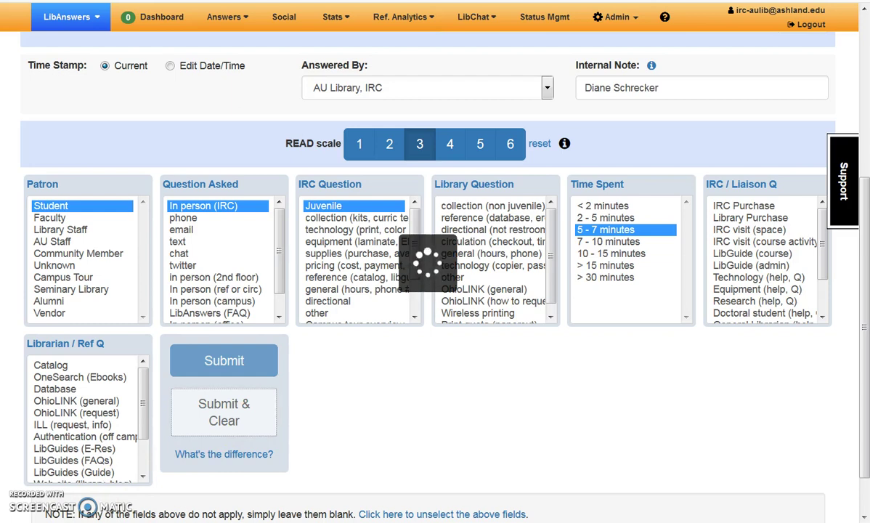